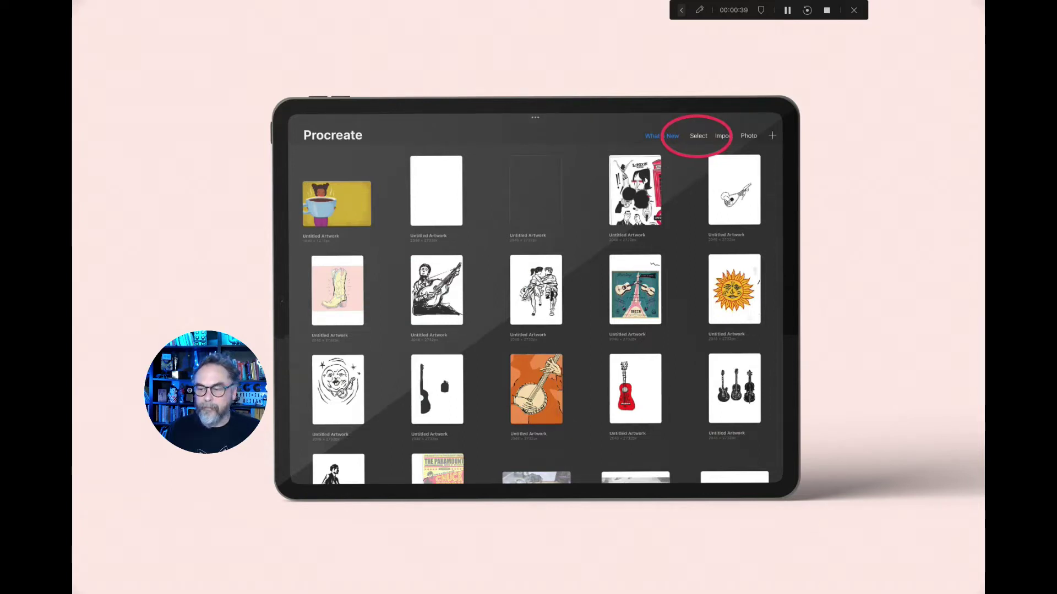
Step: Mark the coffee-girl artwork in Procreate for export and bring up the image format list
{"action": "key", "text": "Right"}
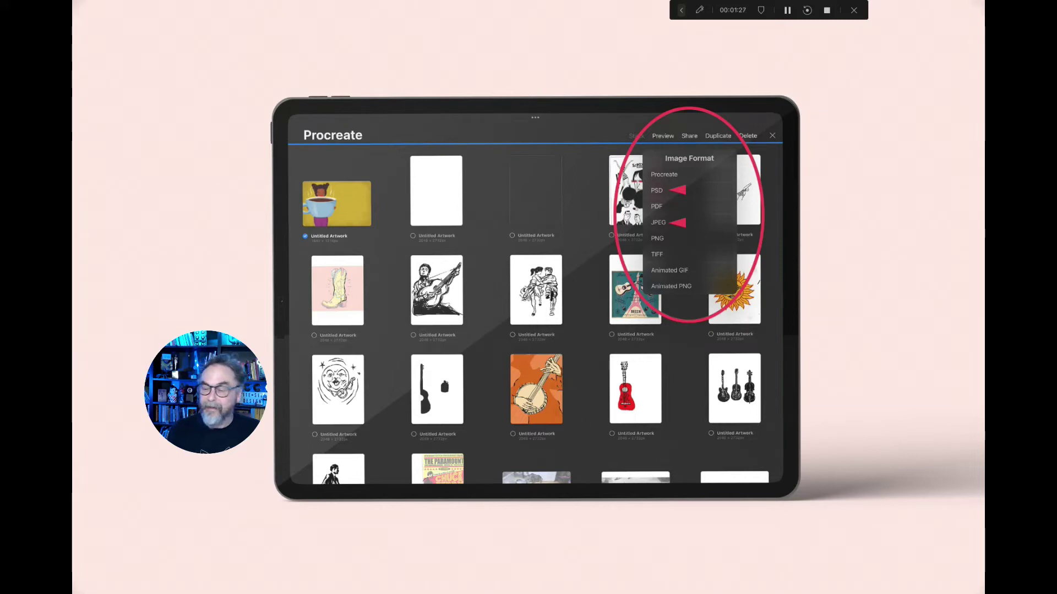
Step: Export the coffee-girl artwork to the Mac's Downloads as Untitled_Artwork.psd
{"action": "key", "text": "Right"}
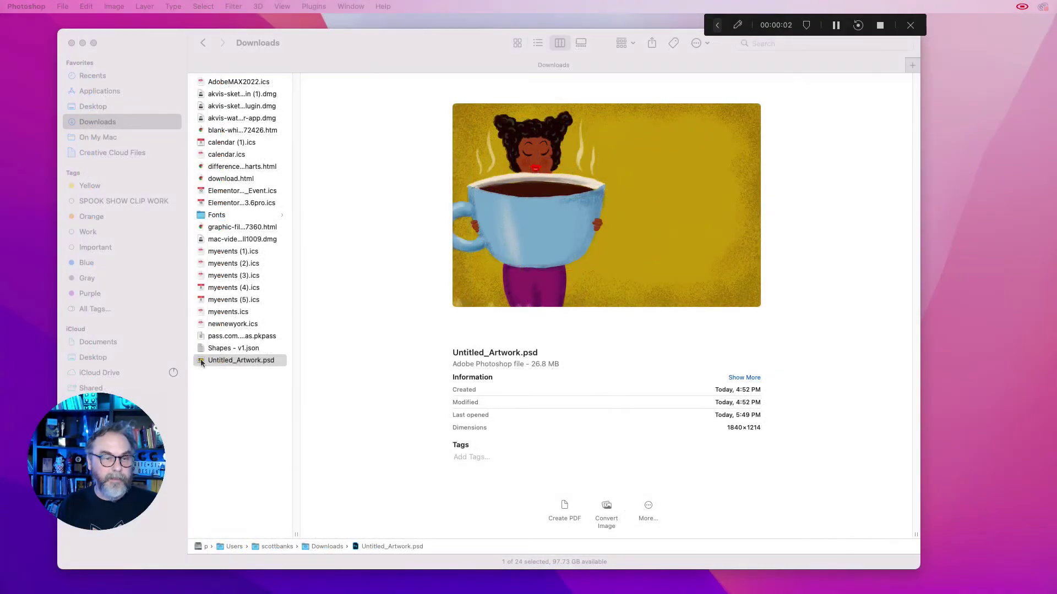
Step: Open Untitled_Artwork.psd in Photoshop and toggle the cup hands, handle, highlight and Layer 29 visibility
{"action": "double_click", "coordinate": [201, 361]}
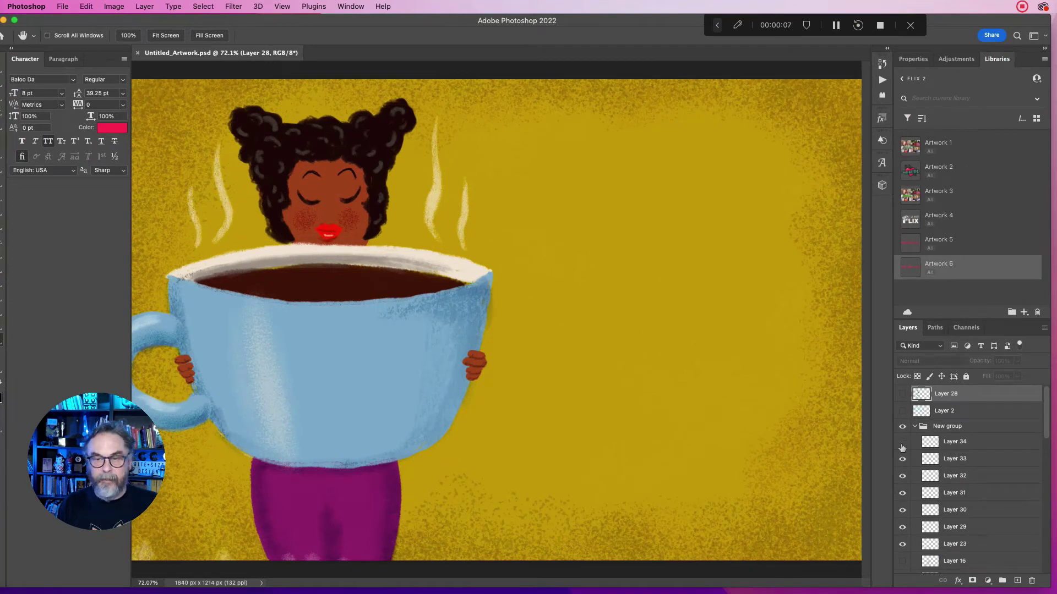
{"action": "left_click", "coordinate": [902, 459]}
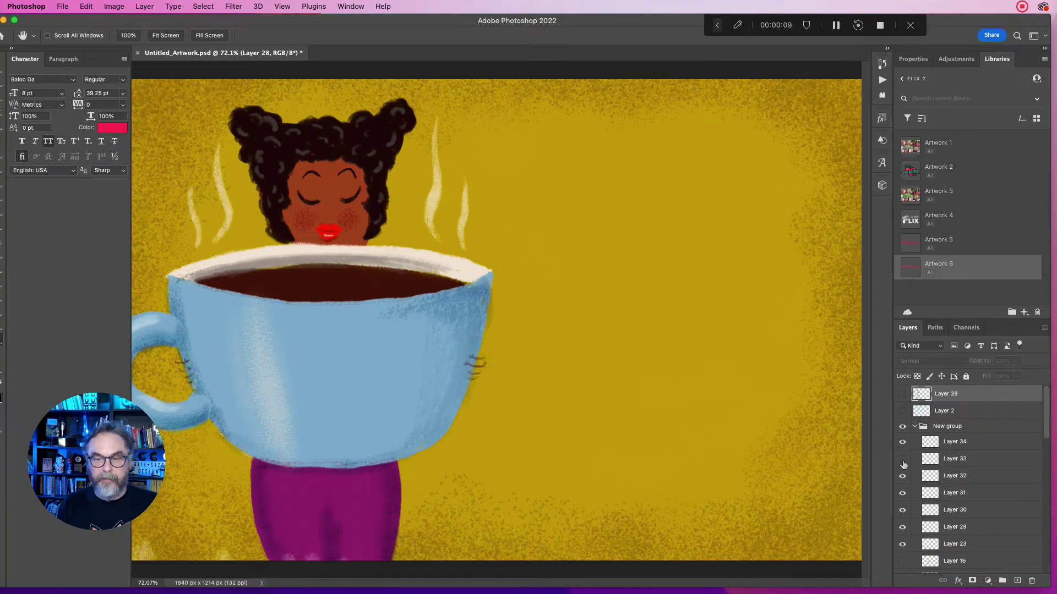
{"action": "left_click", "coordinate": [902, 459]}
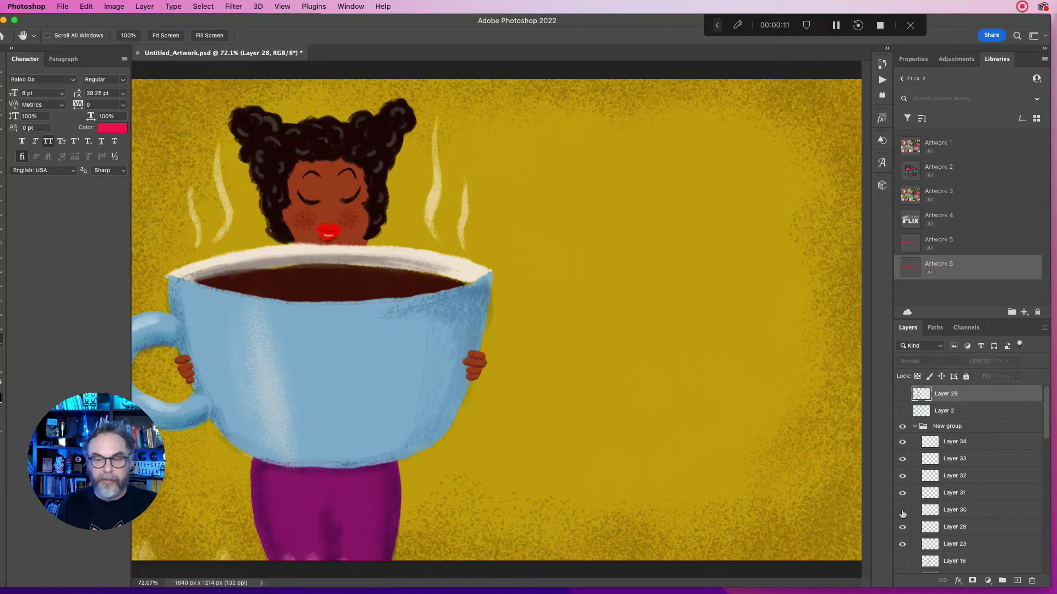
{"action": "left_click", "coordinate": [902, 527]}
{"action": "left_click", "coordinate": [903, 544]}
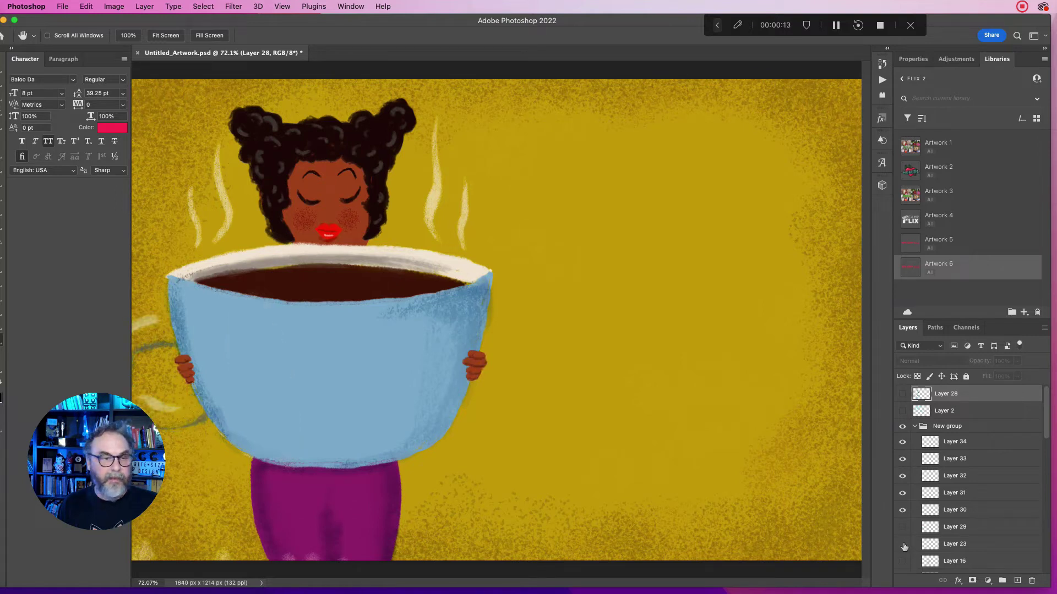
{"action": "left_click_drag", "start_coordinate": [1047, 427], "coordinate": [1048, 462]}
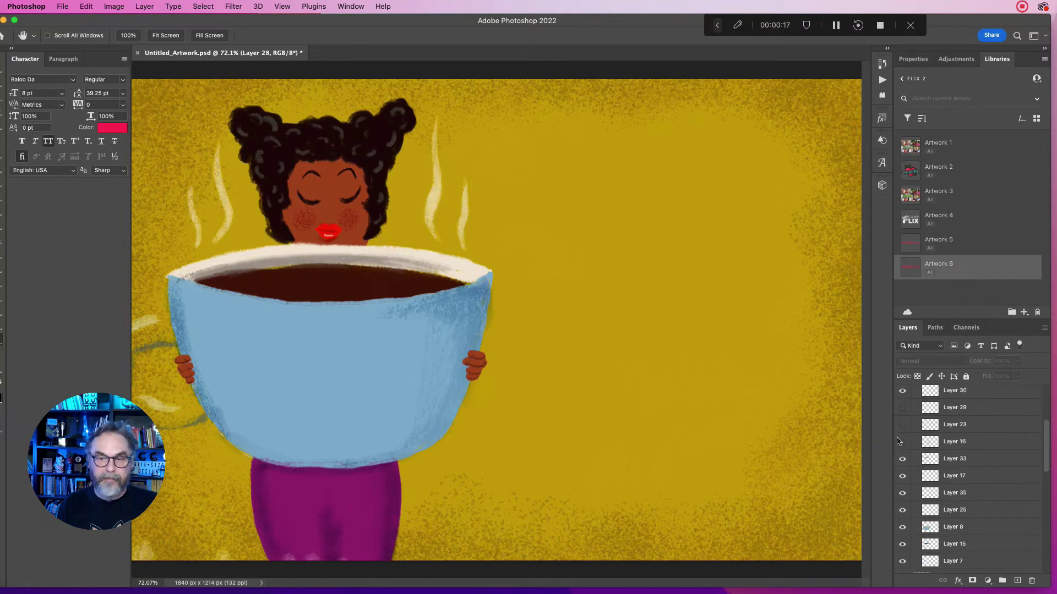
{"action": "left_click", "coordinate": [902, 407]}
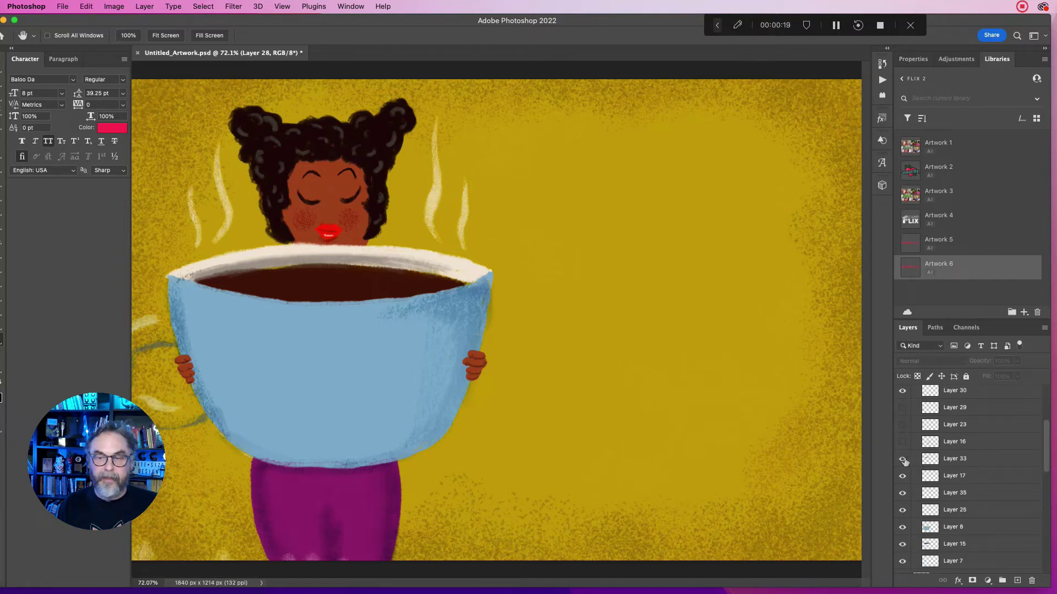
{"action": "left_click_drag", "start_coordinate": [1049, 438], "coordinate": [1041, 272]}
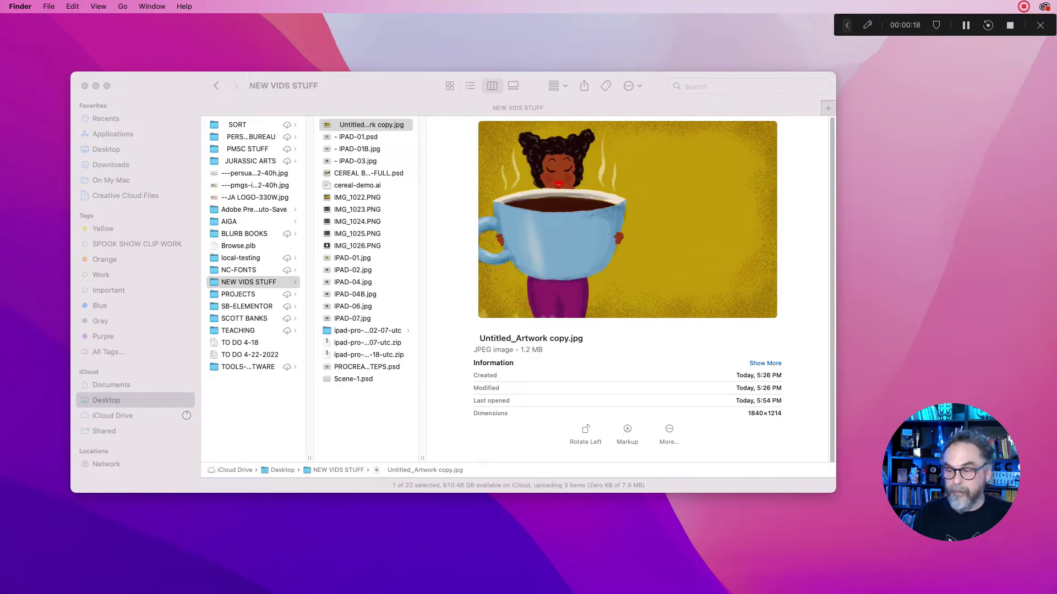
Step: Switch from Finder to Illustrator showing PANEL-6E.ai's empty artboard
{"action": "key", "text": "super+Tab"}
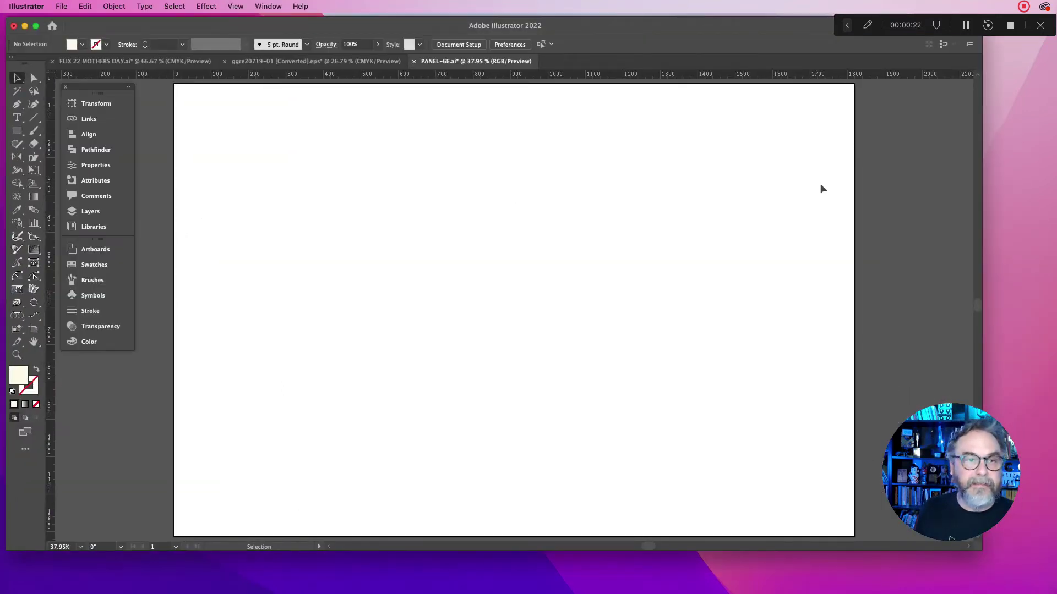
Step: Place Untitled_Artwork copy.jpg, align it top-left and scale it to fill the artboard
{"action": "left_click", "coordinate": [62, 5]}
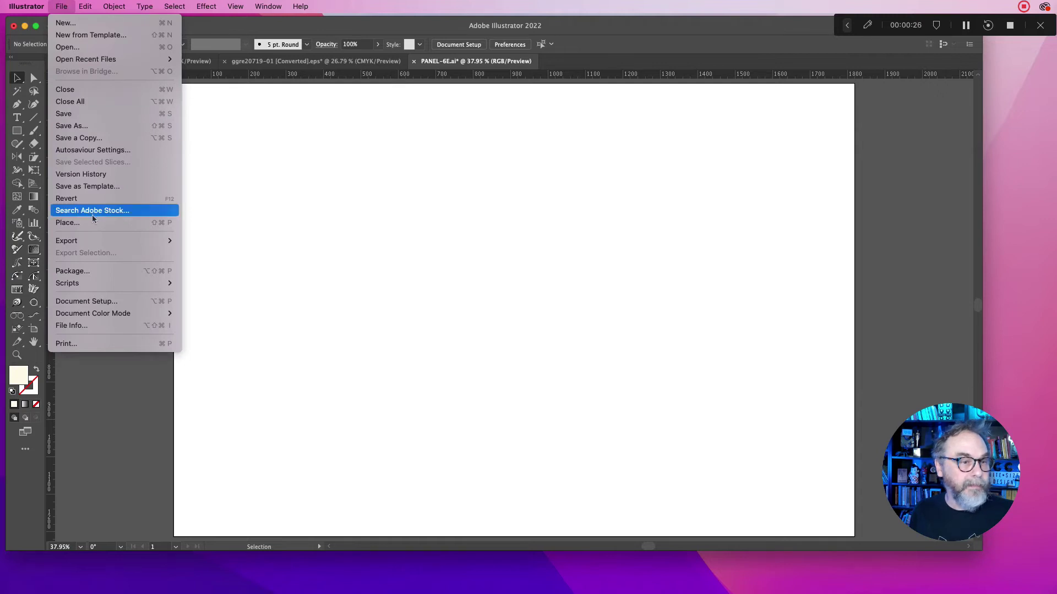
{"action": "left_click", "coordinate": [808, 166]}
{"action": "key", "text": "super+o"}
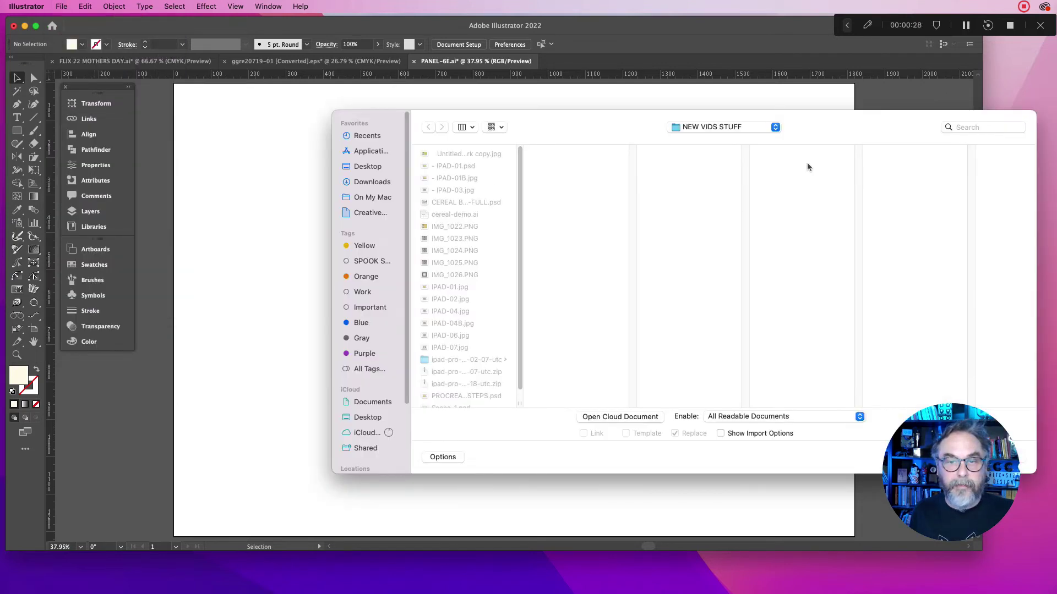
{"action": "left_click", "coordinate": [452, 154]}
{"action": "key", "text": "Return"}
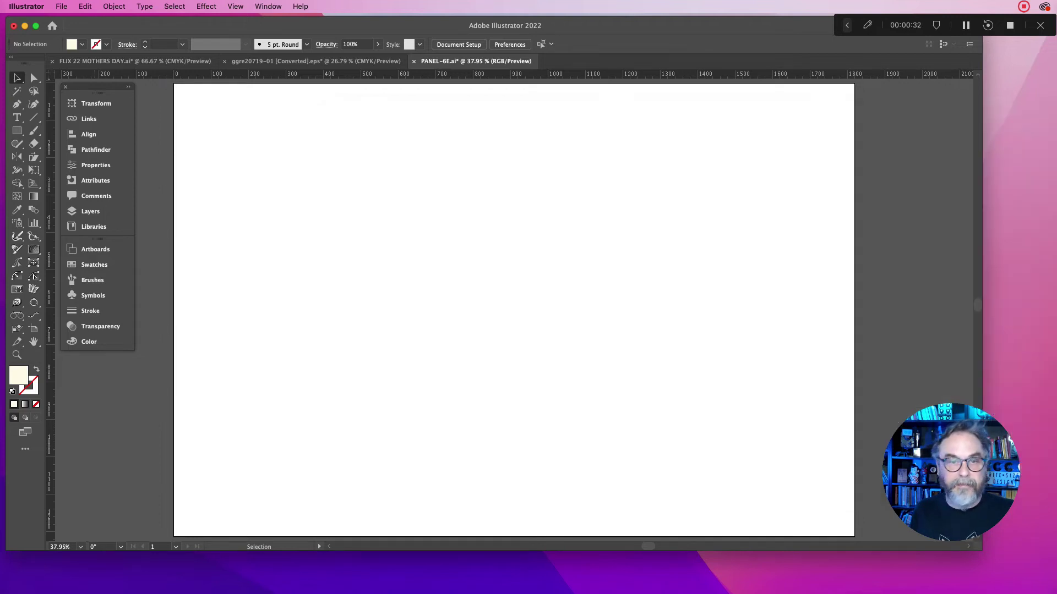
{"action": "left_click", "coordinate": [181, 114]}
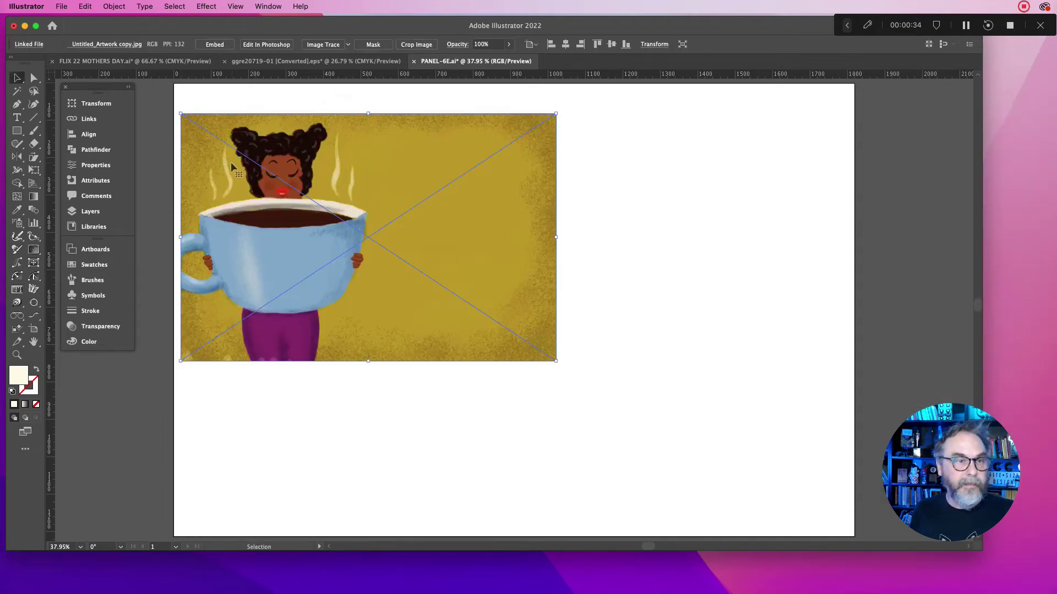
{"action": "left_click_drag", "start_coordinate": [230, 162], "coordinate": [224, 132]}
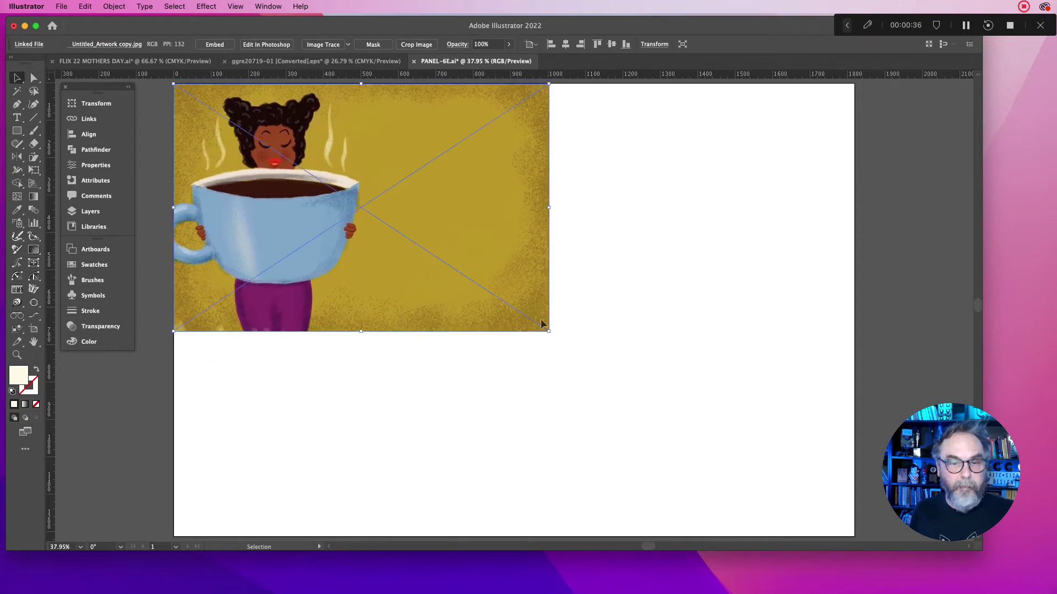
{"action": "left_click_drag", "start_coordinate": [548, 331], "coordinate": [856, 533]}
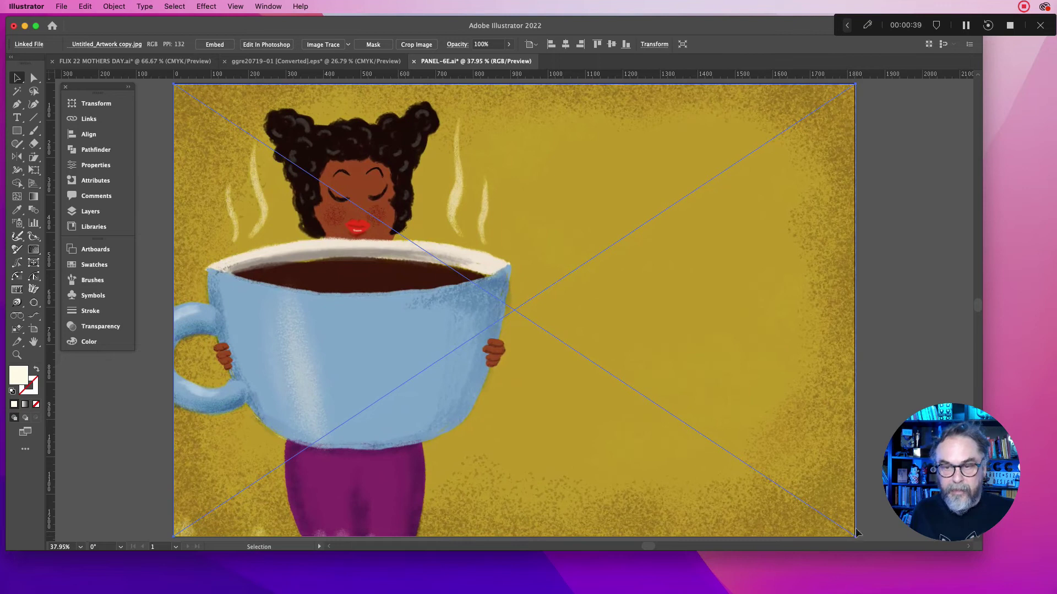
Step: Move the COFFEE CORNER lettering onto the artboard and bring it in front of the image
{"action": "left_click", "coordinate": [910, 258]}
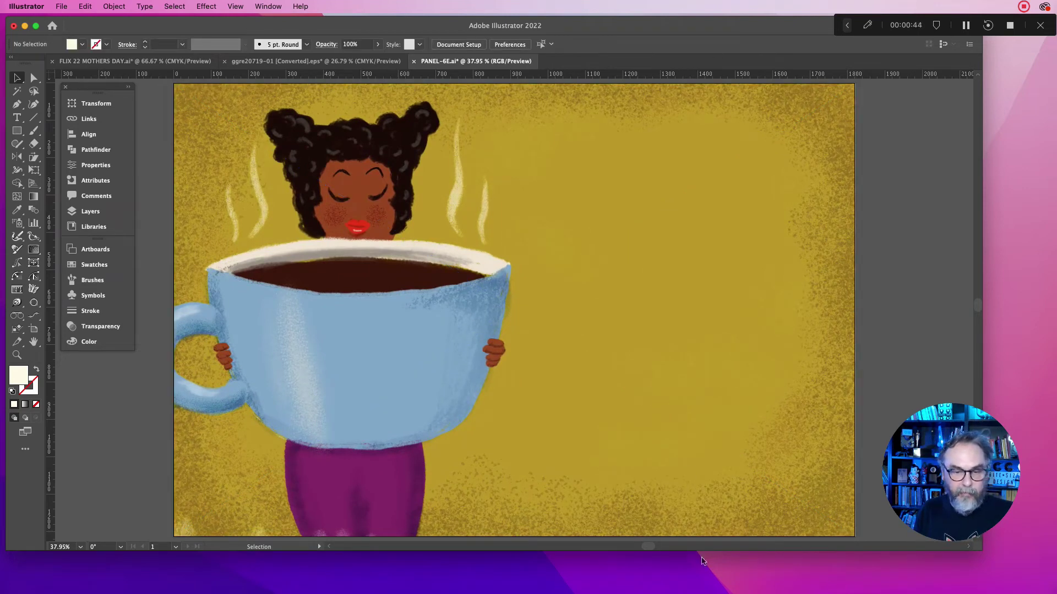
{"action": "left_click_drag", "start_coordinate": [647, 549], "coordinate": [668, 548]}
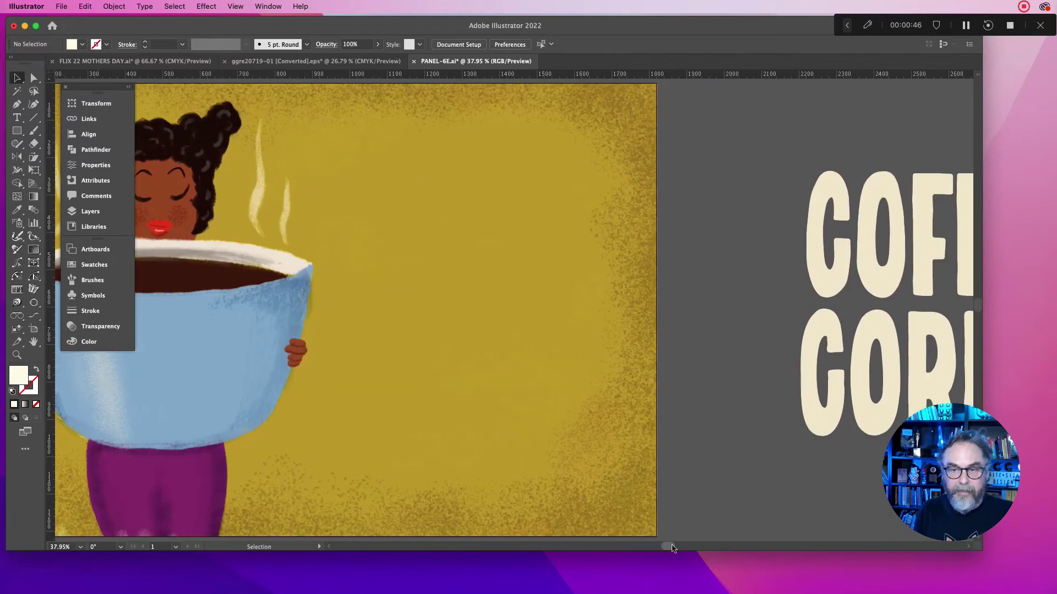
{"action": "left_click_drag", "start_coordinate": [834, 329], "coordinate": [374, 294]}
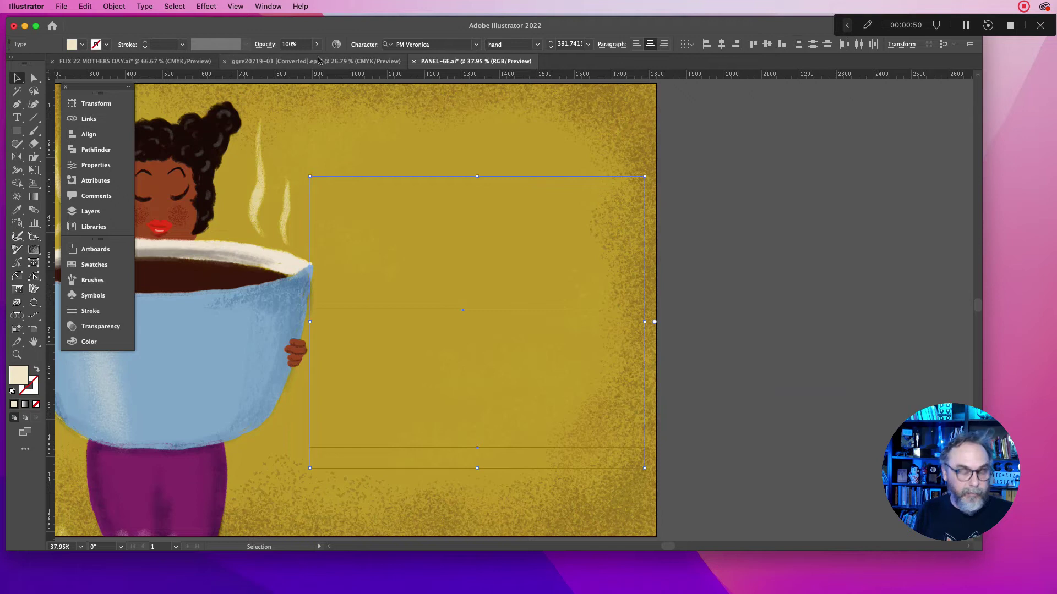
{"action": "key", "text": "super+shift+a"}
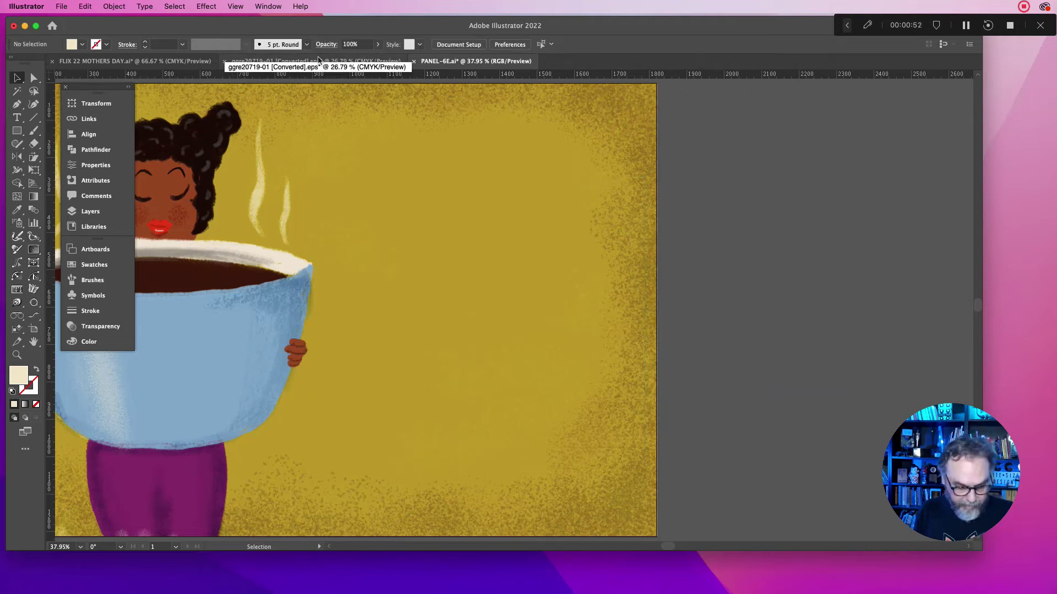
{"action": "key", "text": "super+alt+3"}
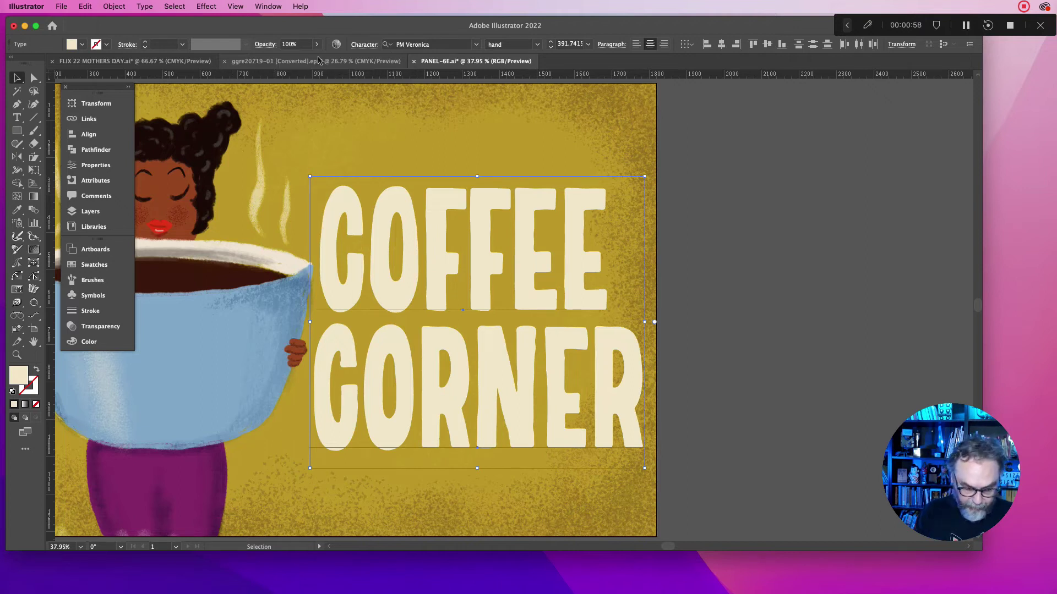
{"action": "key", "text": "super+0"}
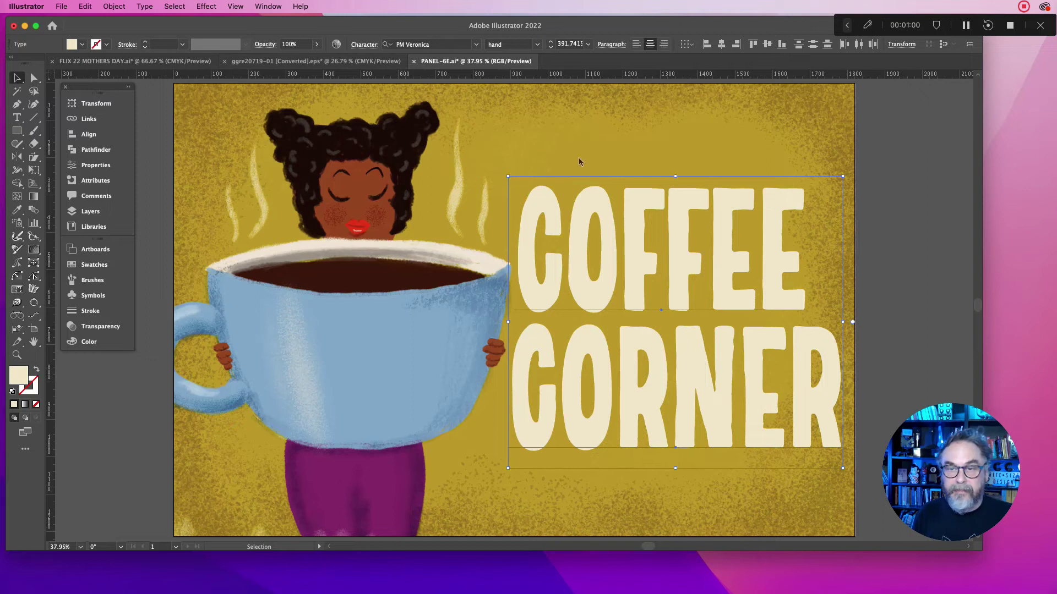
{"action": "left_click", "coordinate": [894, 173]}
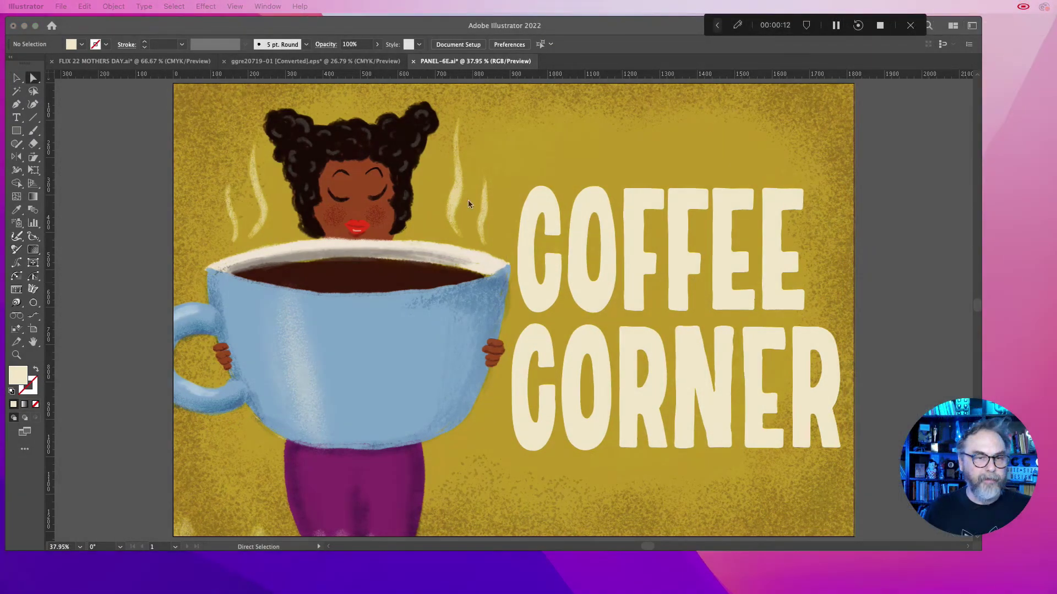
Step: Undo an accidental move of the illustration and reselect it with the Selection tool
{"action": "left_click", "coordinate": [416, 221]}
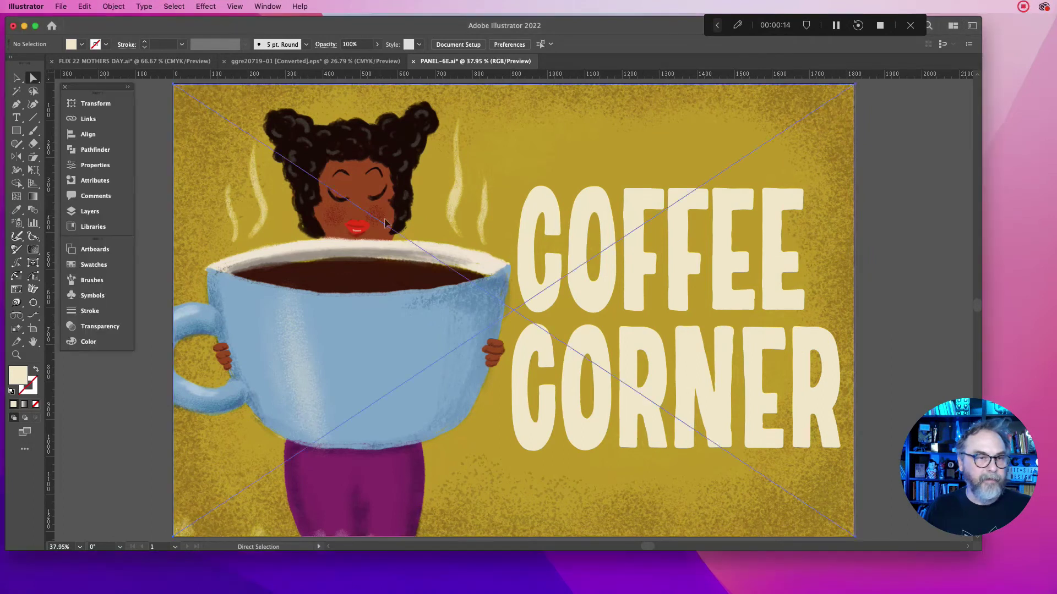
{"action": "left_click_drag", "start_coordinate": [380, 218], "coordinate": [407, 237]}
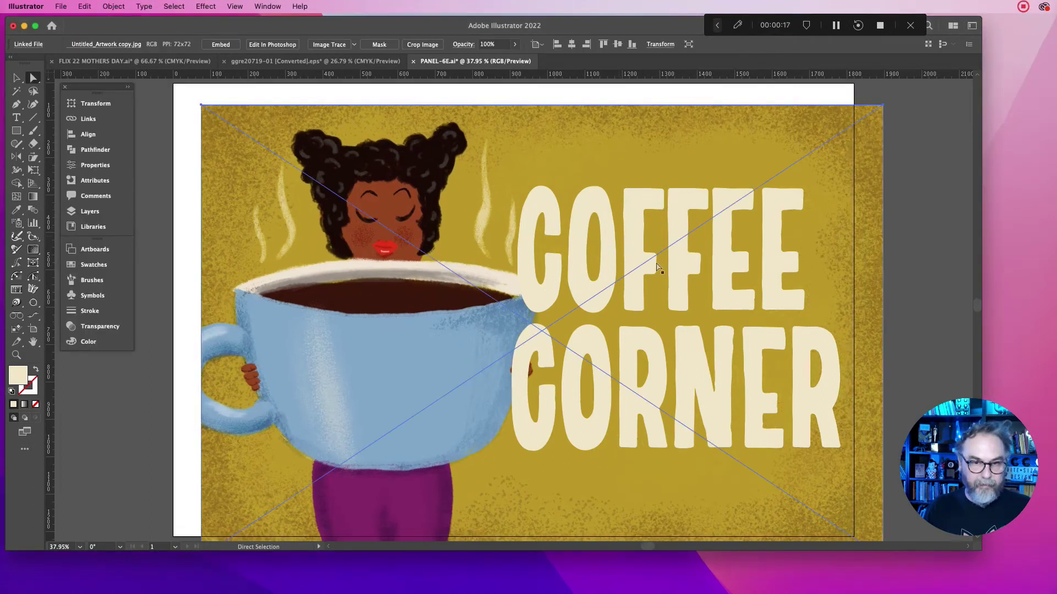
{"action": "key", "text": "super+z"}
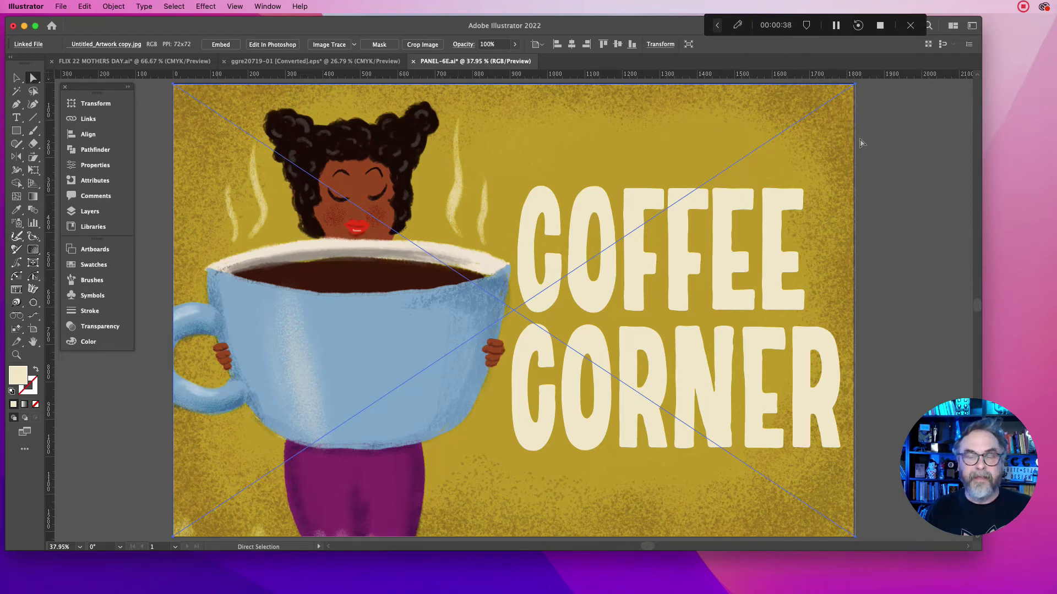
{"action": "left_click", "coordinate": [908, 142]}
{"action": "left_click", "coordinate": [811, 145]}
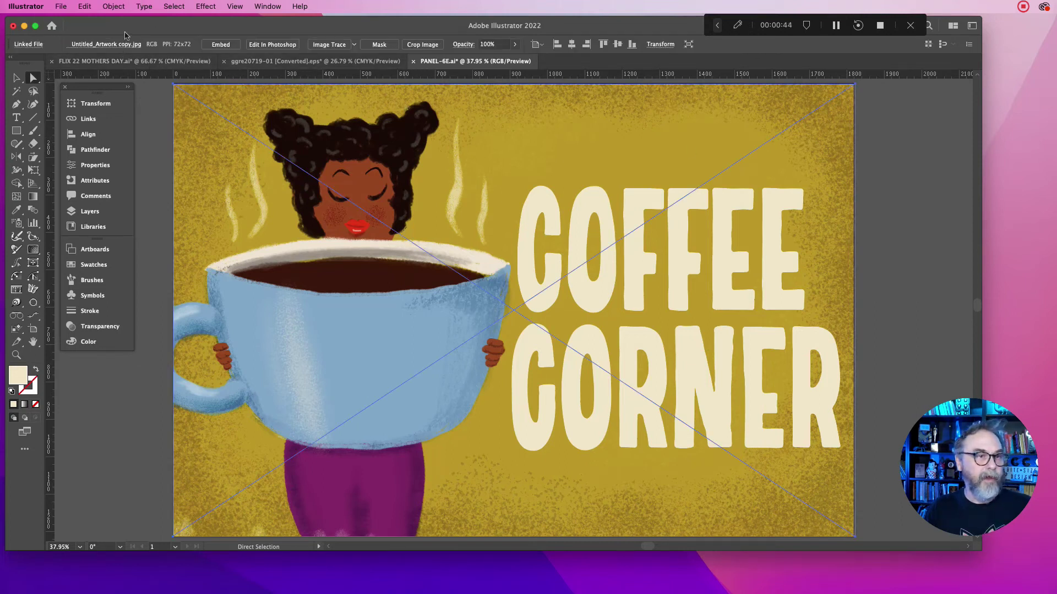
{"action": "left_click", "coordinate": [17, 77]}
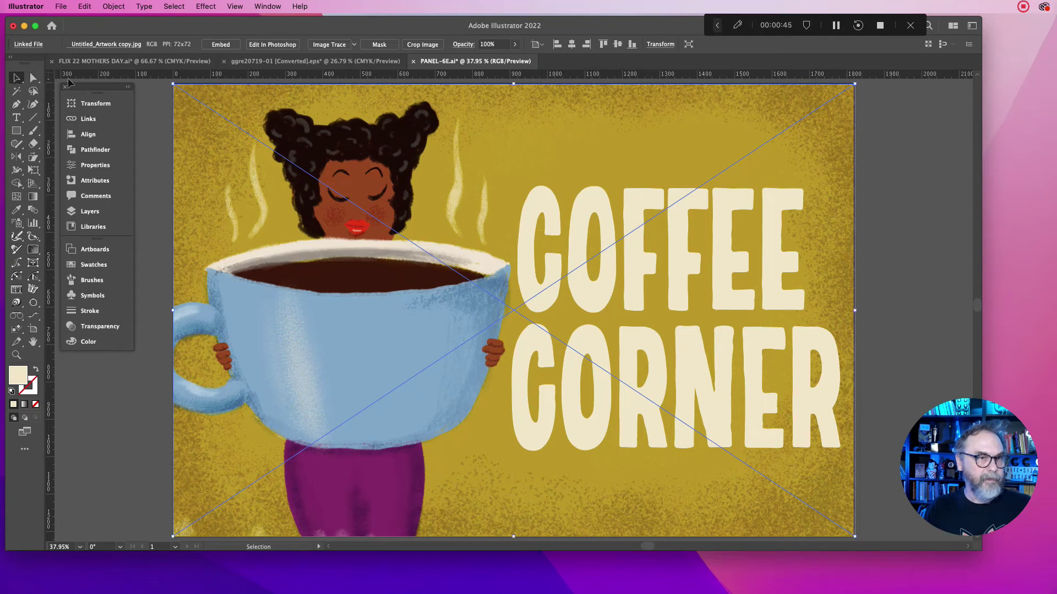
Step: Apply a Default-preset Image Trace to the coffee-girl JPEG, making it black and white
{"action": "left_click", "coordinate": [329, 45]}
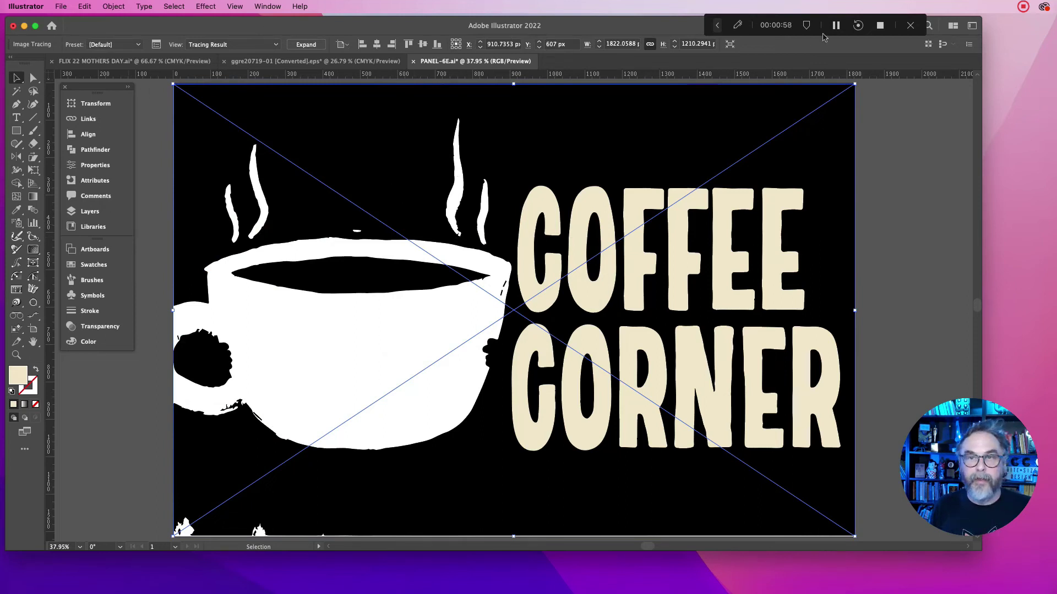
{"action": "left_click", "coordinate": [719, 25]}
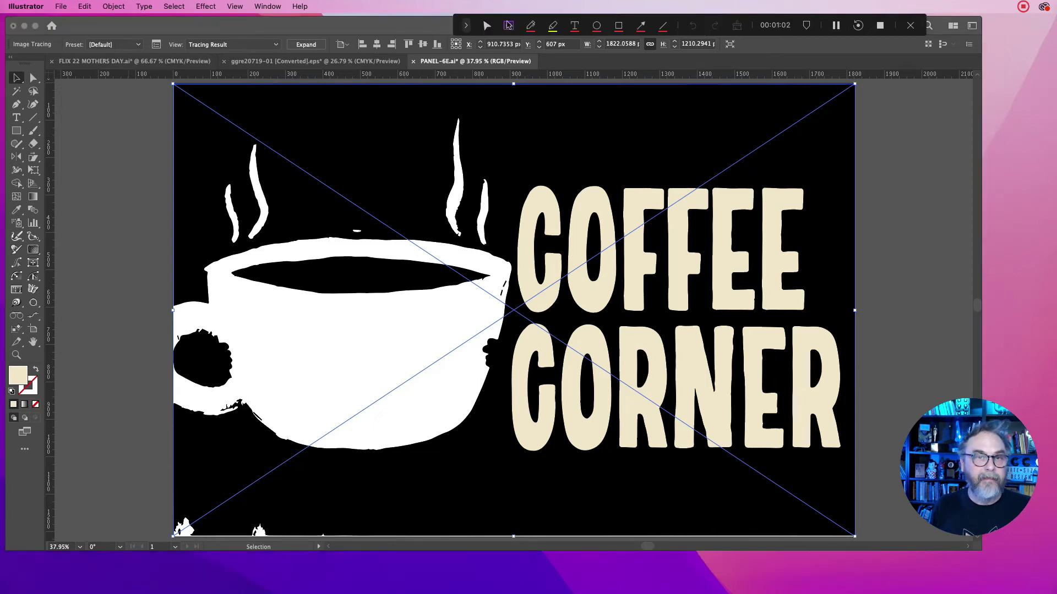
{"action": "left_click", "coordinate": [508, 26]}
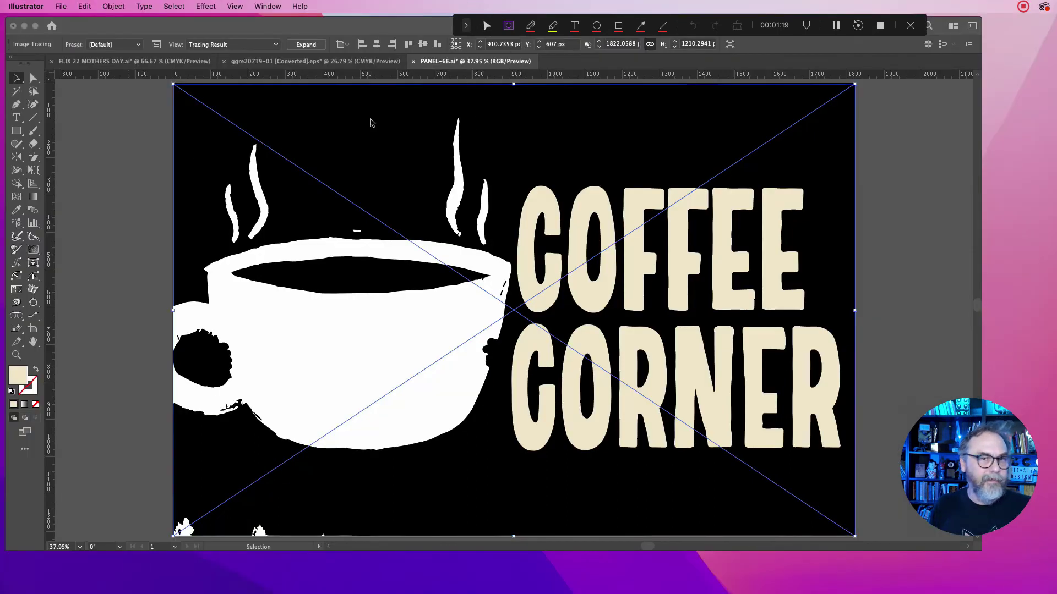
{"action": "left_click", "coordinate": [486, 26]}
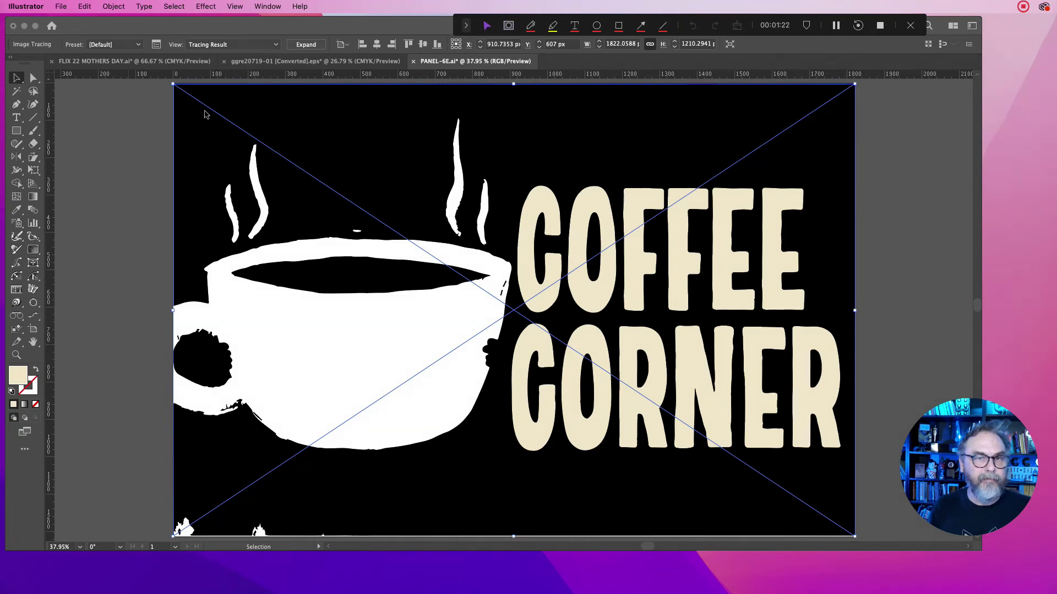
{"action": "left_click", "coordinate": [98, 48]}
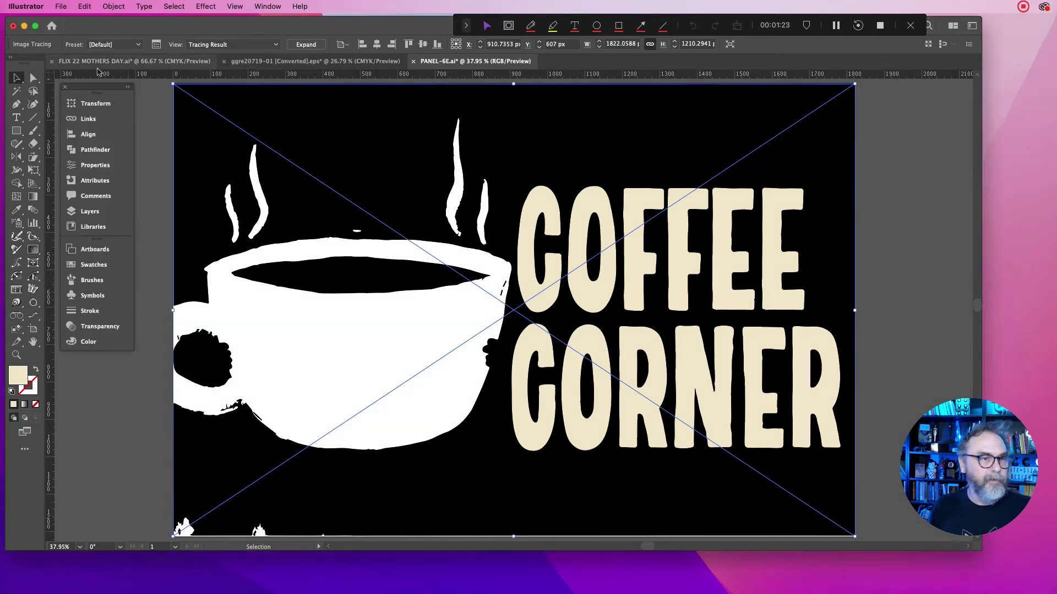
{"action": "left_click", "coordinate": [102, 46]}
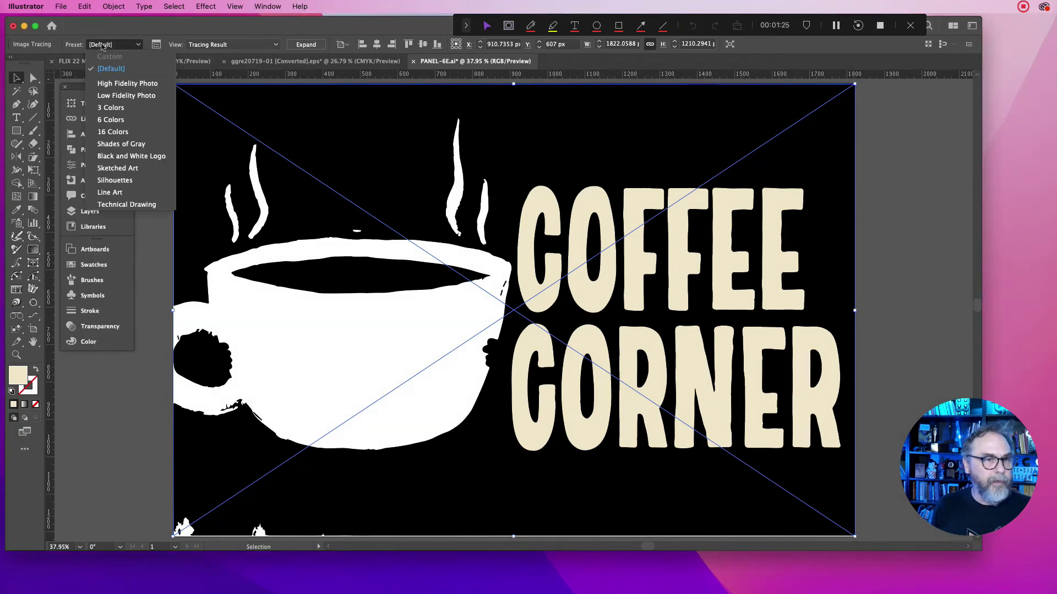
Step: Switch the trace preset to High Fidelity Photo for a full-colour vector result
{"action": "left_click", "coordinate": [111, 83]}
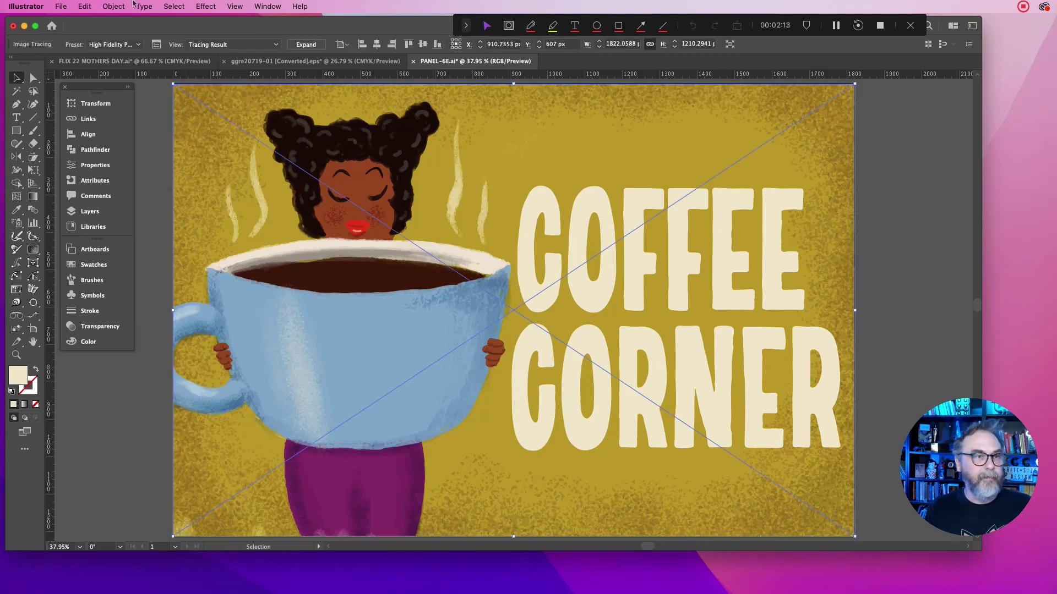
Step: Expand the trace via Object > Expand with Object and Fill checked
{"action": "left_click", "coordinate": [112, 6]}
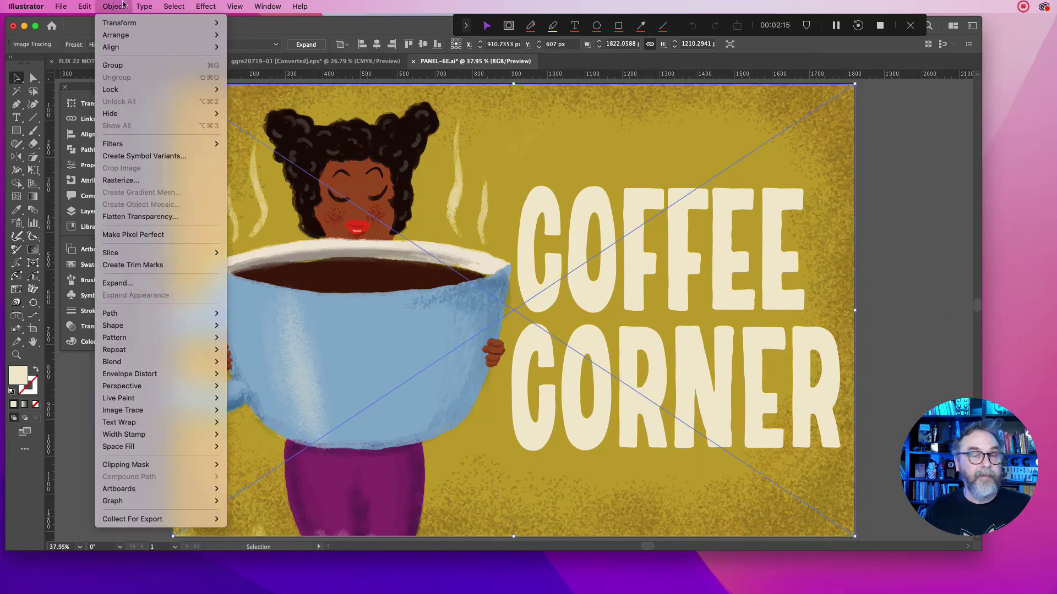
{"action": "mouse_move", "coordinate": [144, 6]}
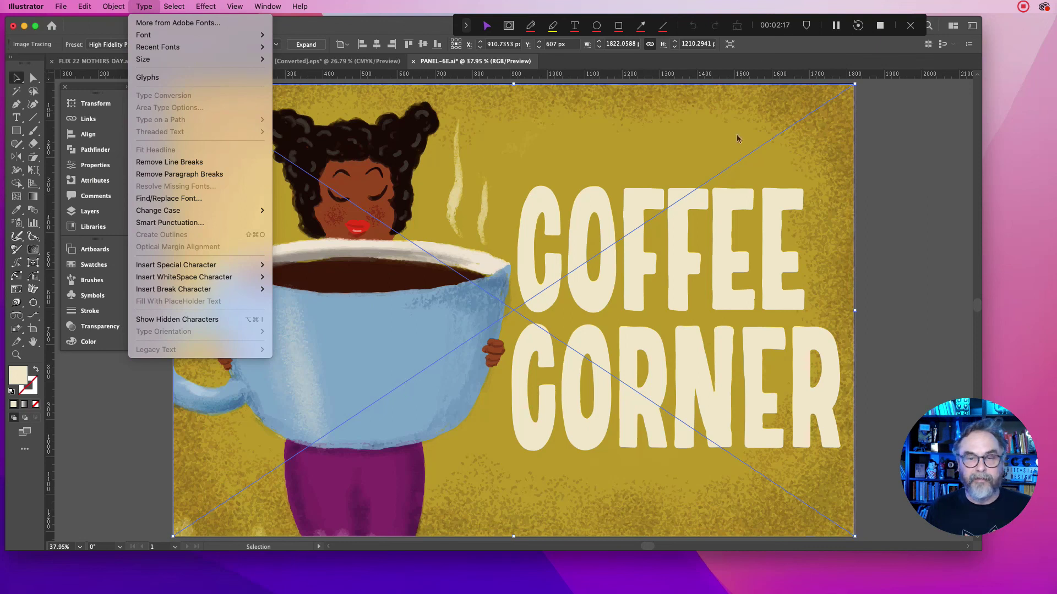
{"action": "mouse_move", "coordinate": [102, 5]}
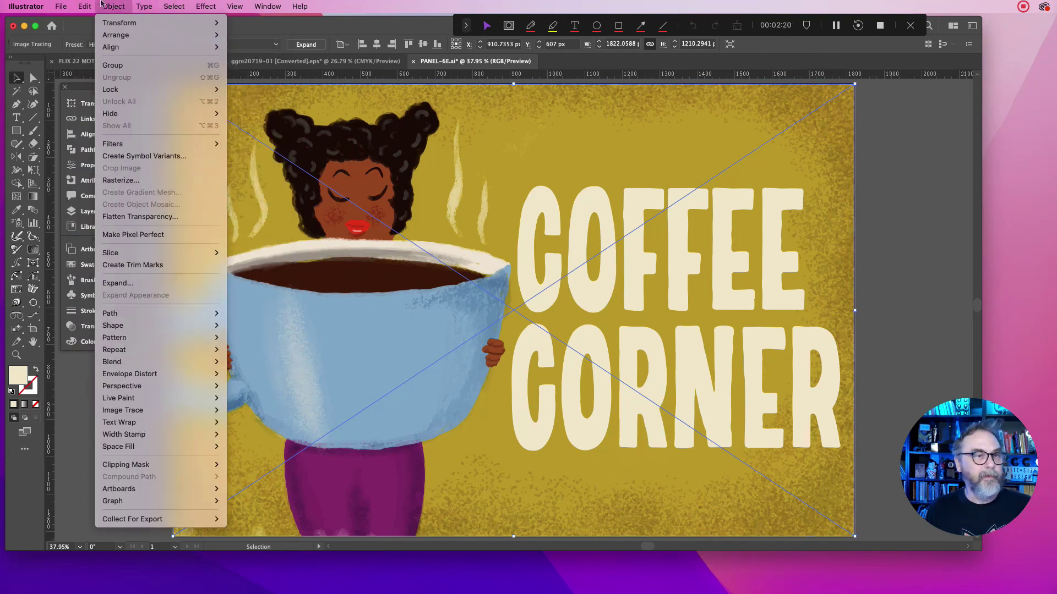
{"action": "left_click", "coordinate": [135, 283]}
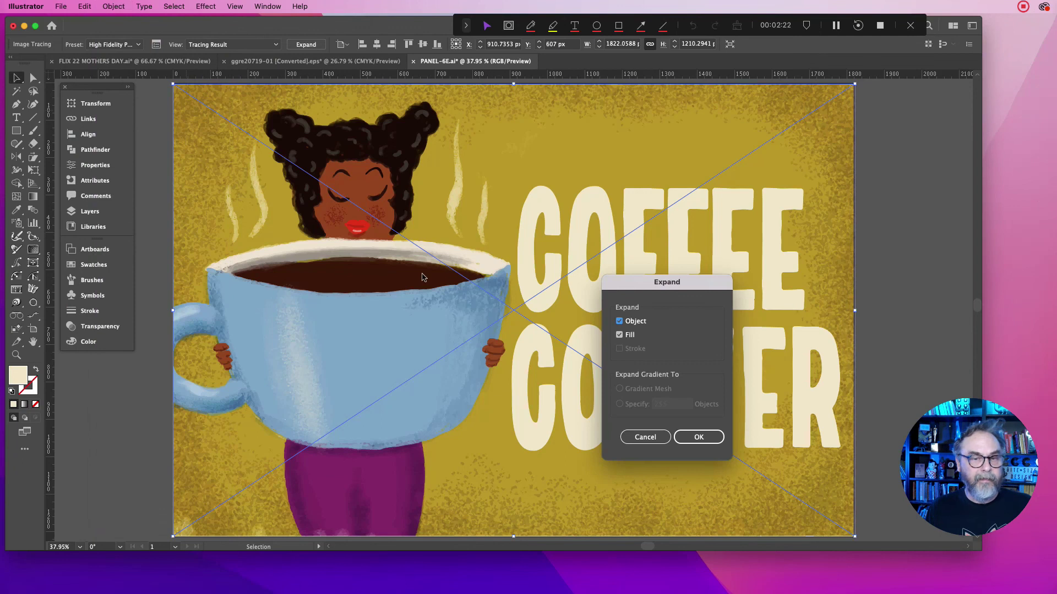
{"action": "left_click", "coordinate": [699, 437]}
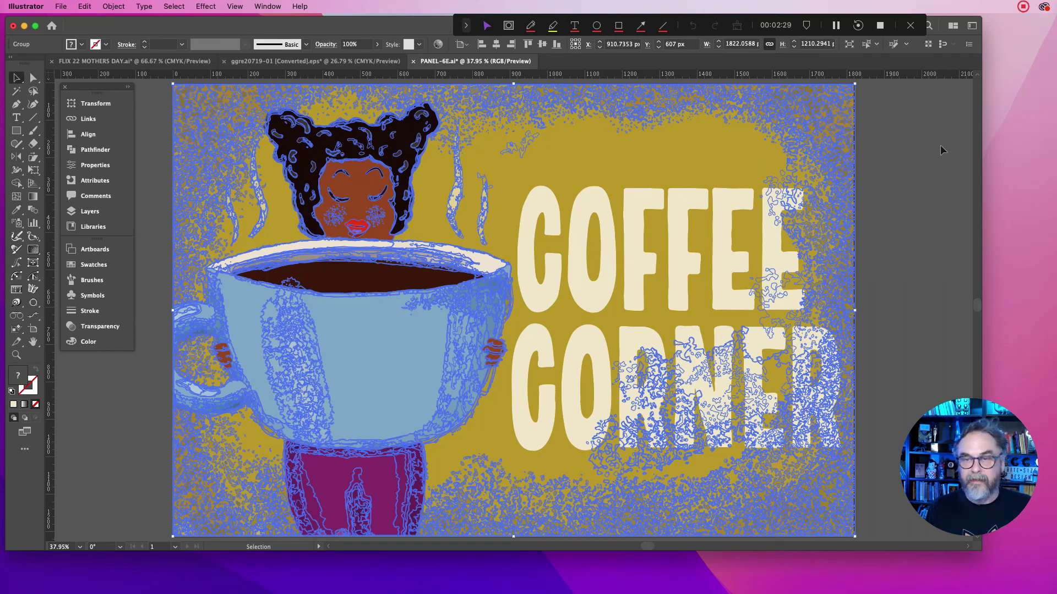
{"action": "left_click", "coordinate": [926, 185]}
{"action": "left_click", "coordinate": [830, 149]}
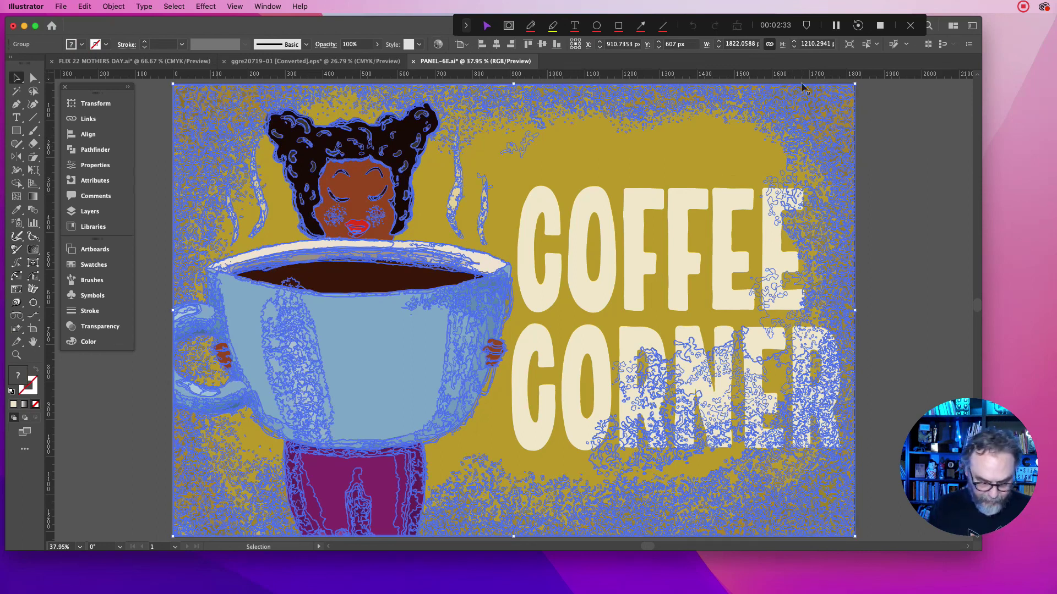
{"action": "key", "text": "a"}
{"action": "key", "text": "super+y"}
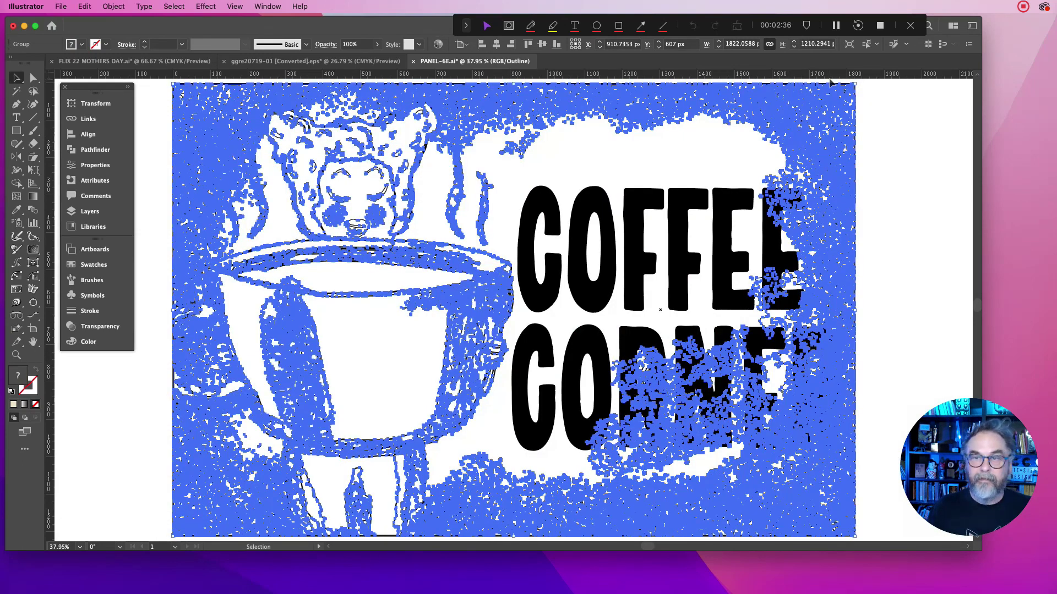
{"action": "key", "text": "v"}
{"action": "left_click", "coordinate": [894, 160]}
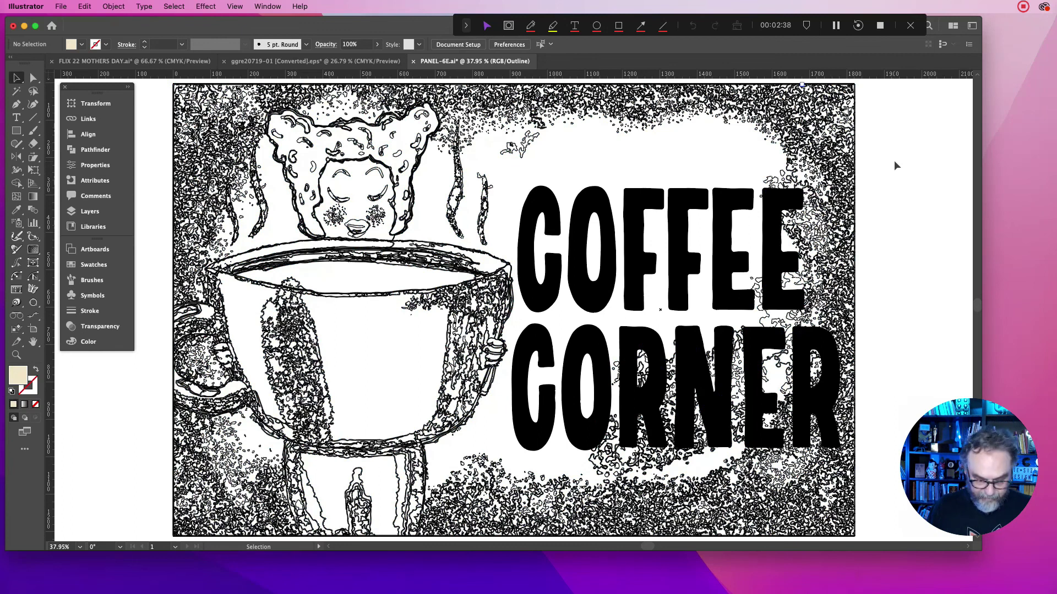
{"action": "key", "text": "a"}
{"action": "key", "text": "super+y"}
{"action": "key", "text": "v"}
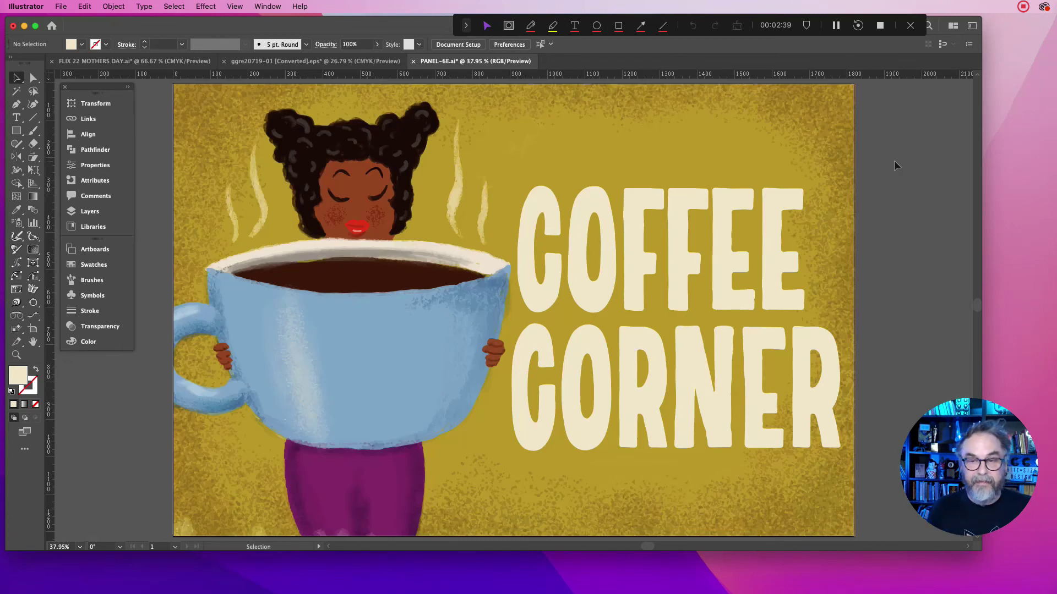